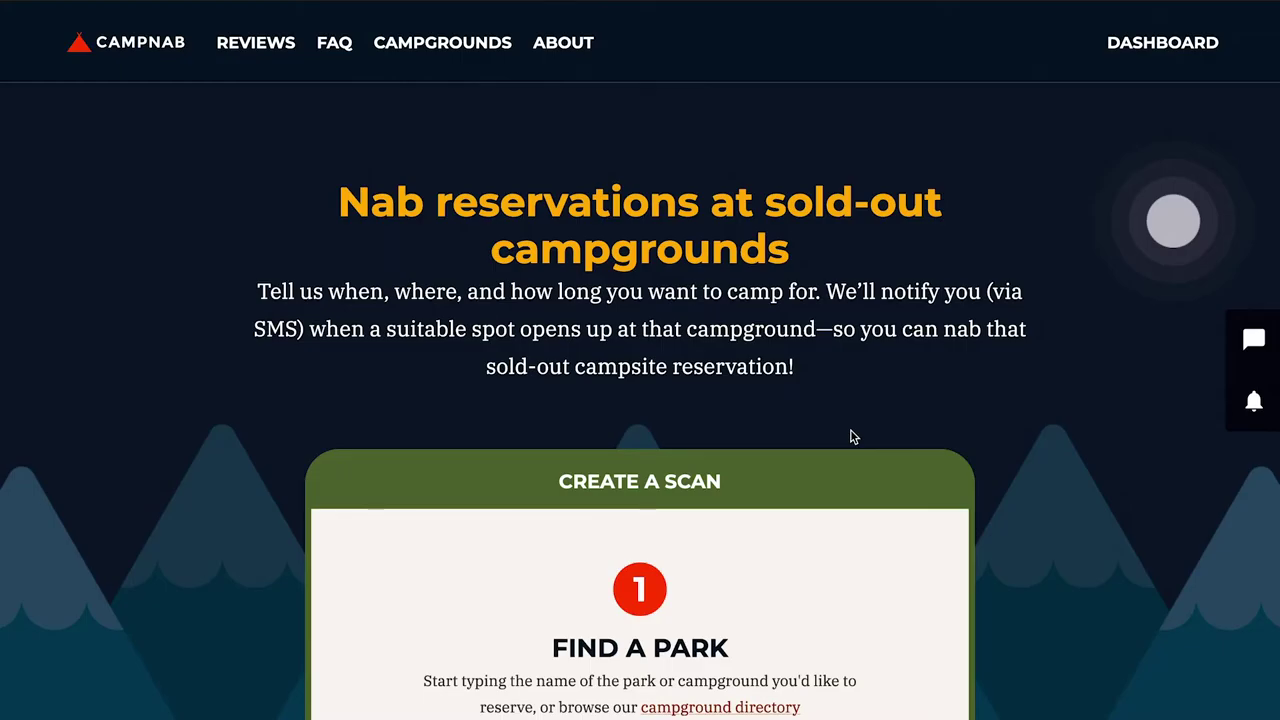
Step: Scroll down the Campnab home page to the Create a Scan form's Find a Park step
scroll(852, 436, down, 3)
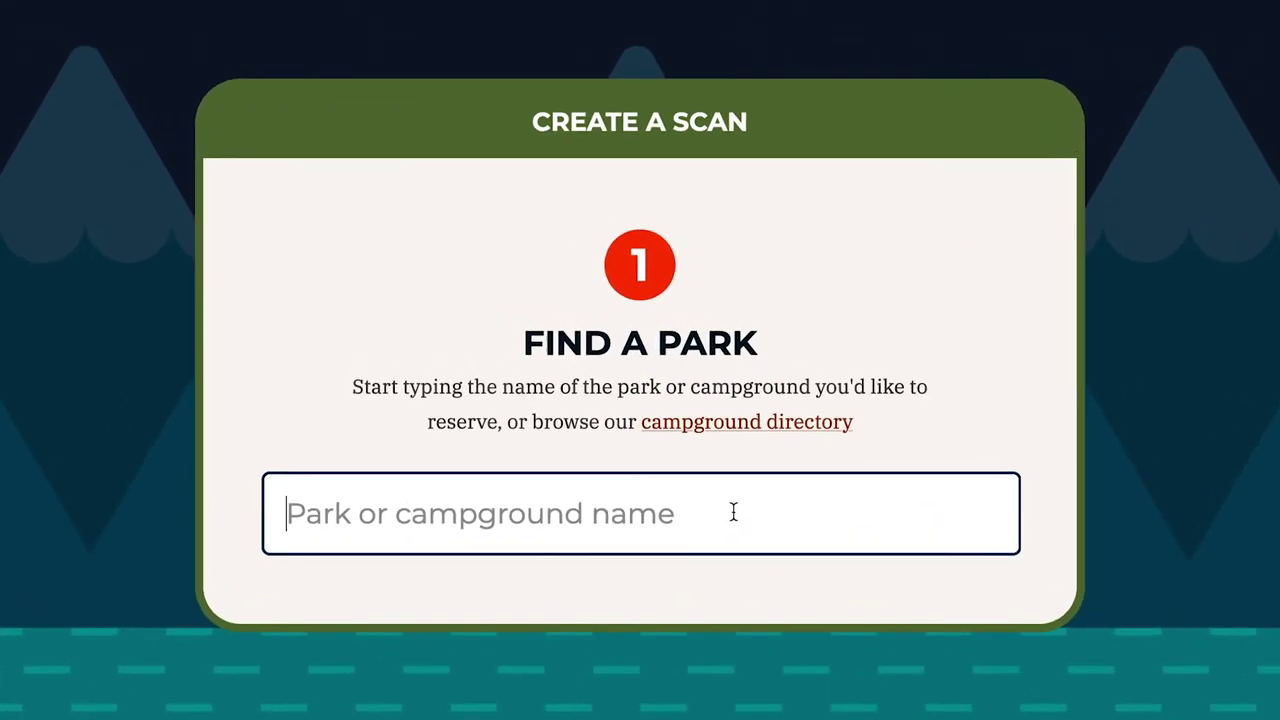
Step: Search for 'mount robson' and select Mount Robson Park from the suggestions
text(mount)
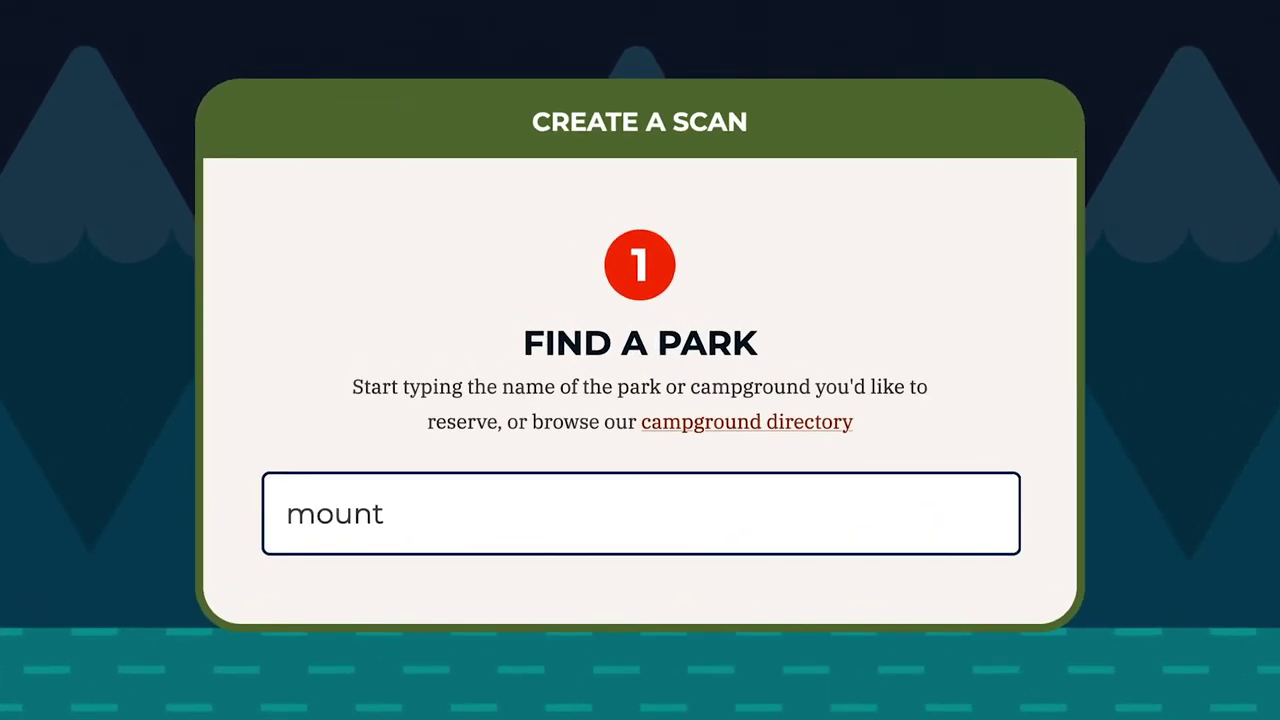
text( robson)
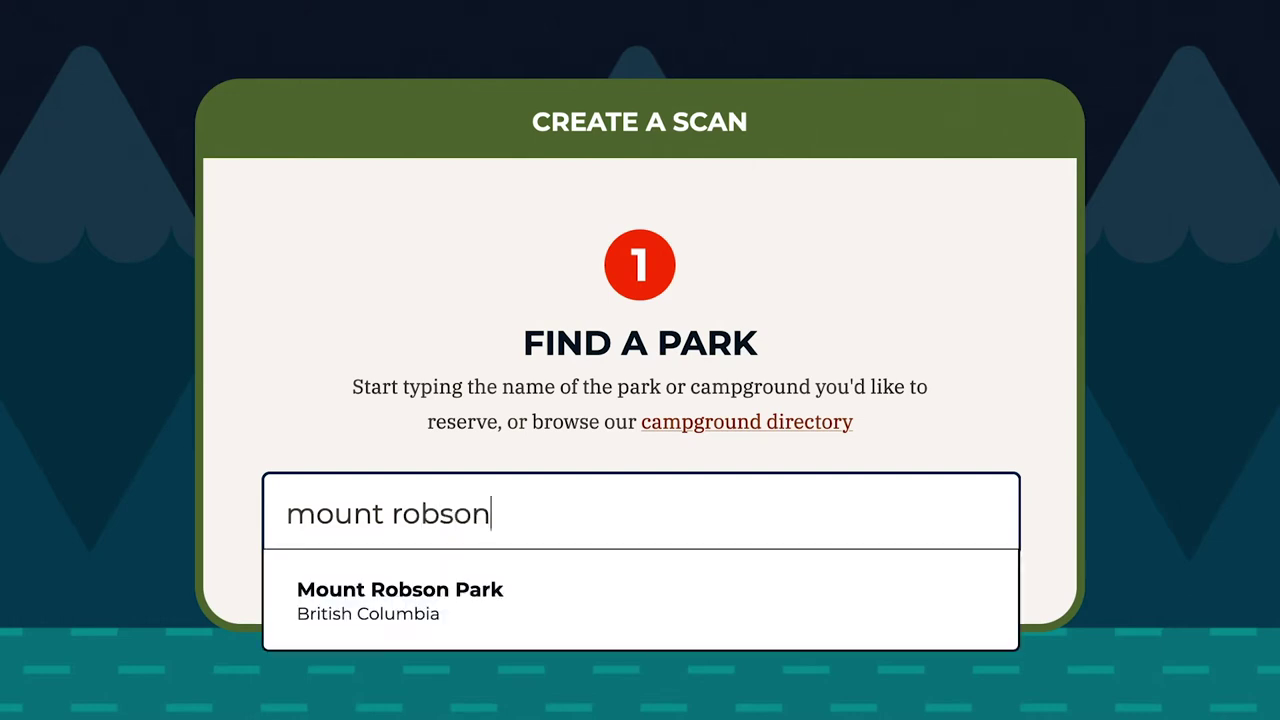
click(497, 588)
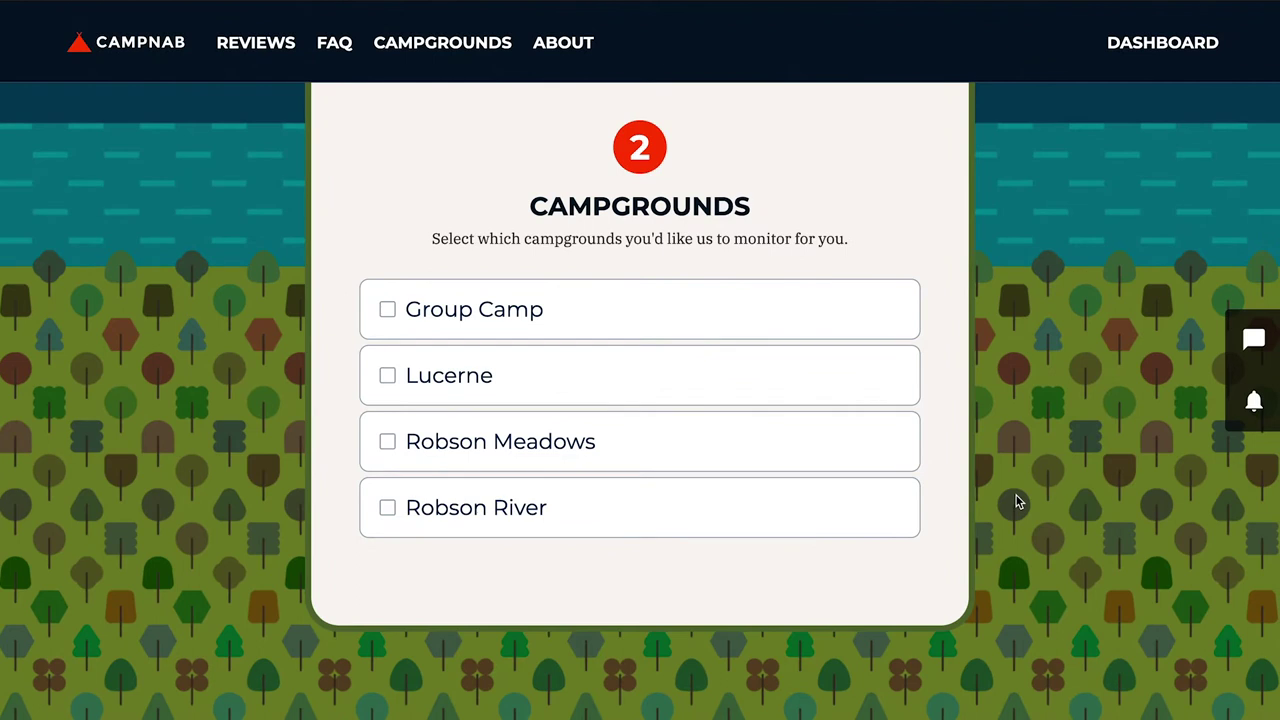
Step: Add Robson Meadows, try specific sites R101–R105, then revert to watching any site
scroll(1015, 495, down, 2)
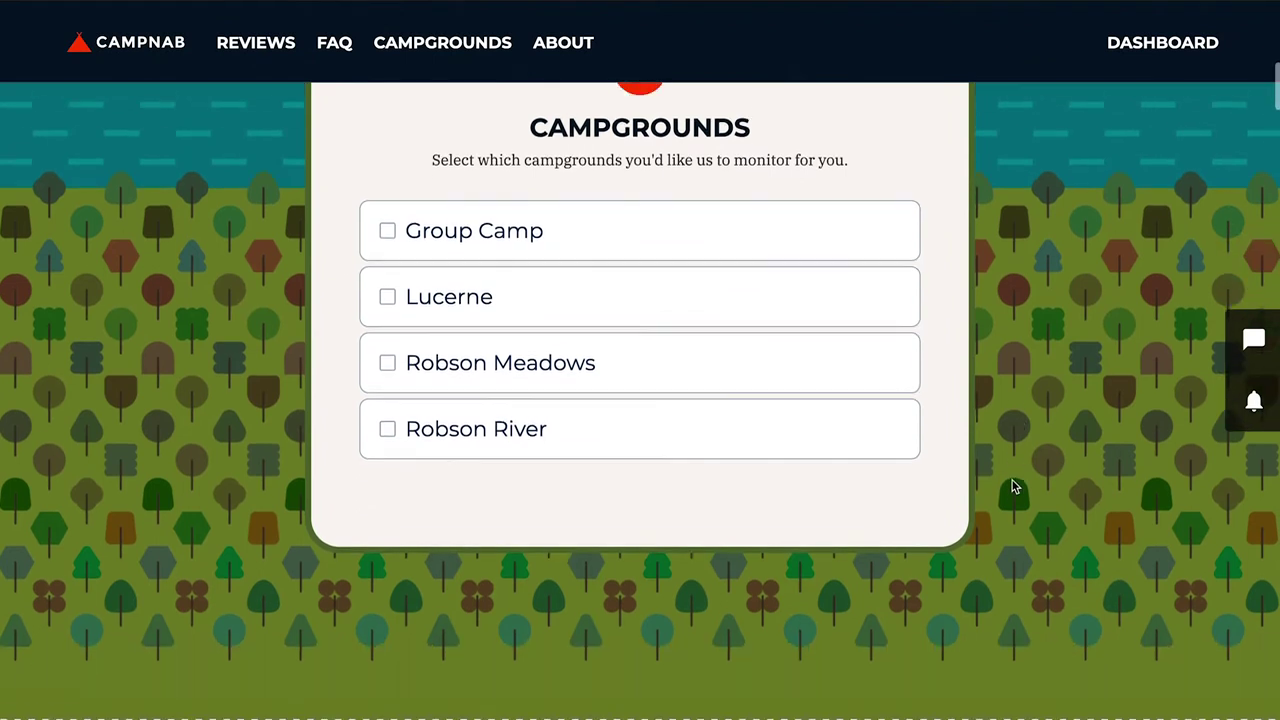
click(557, 338)
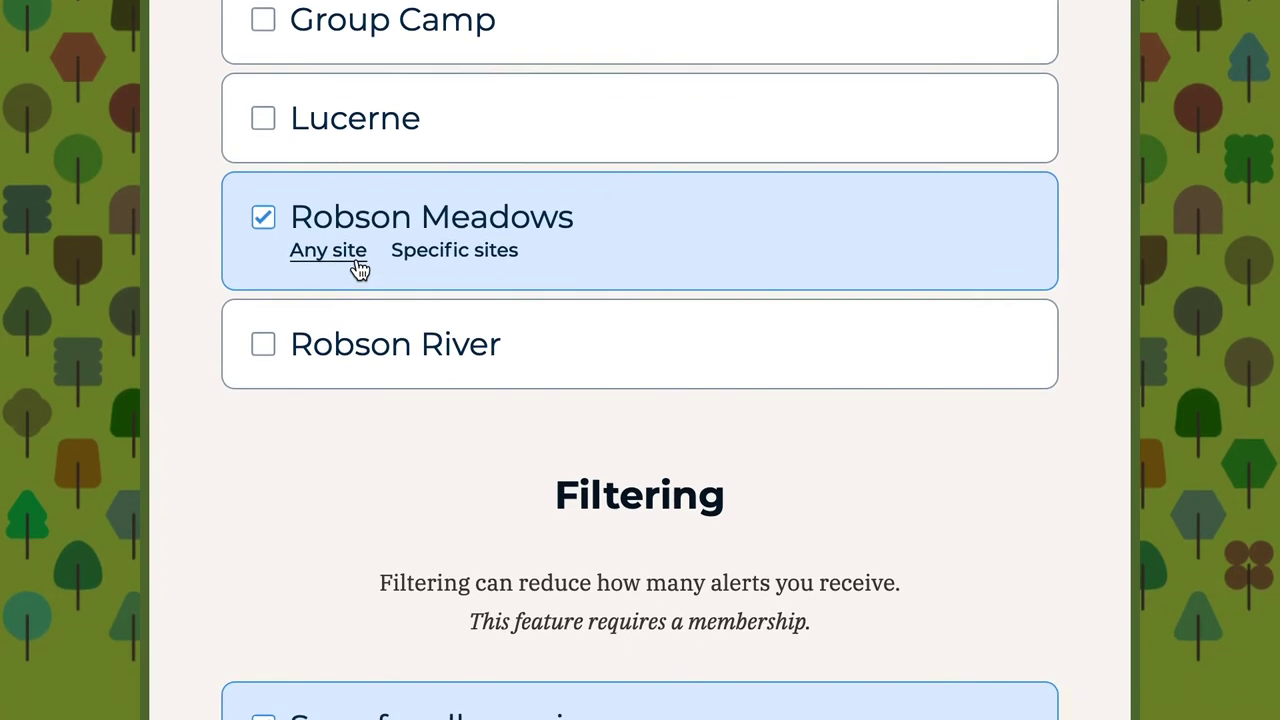
click(490, 252)
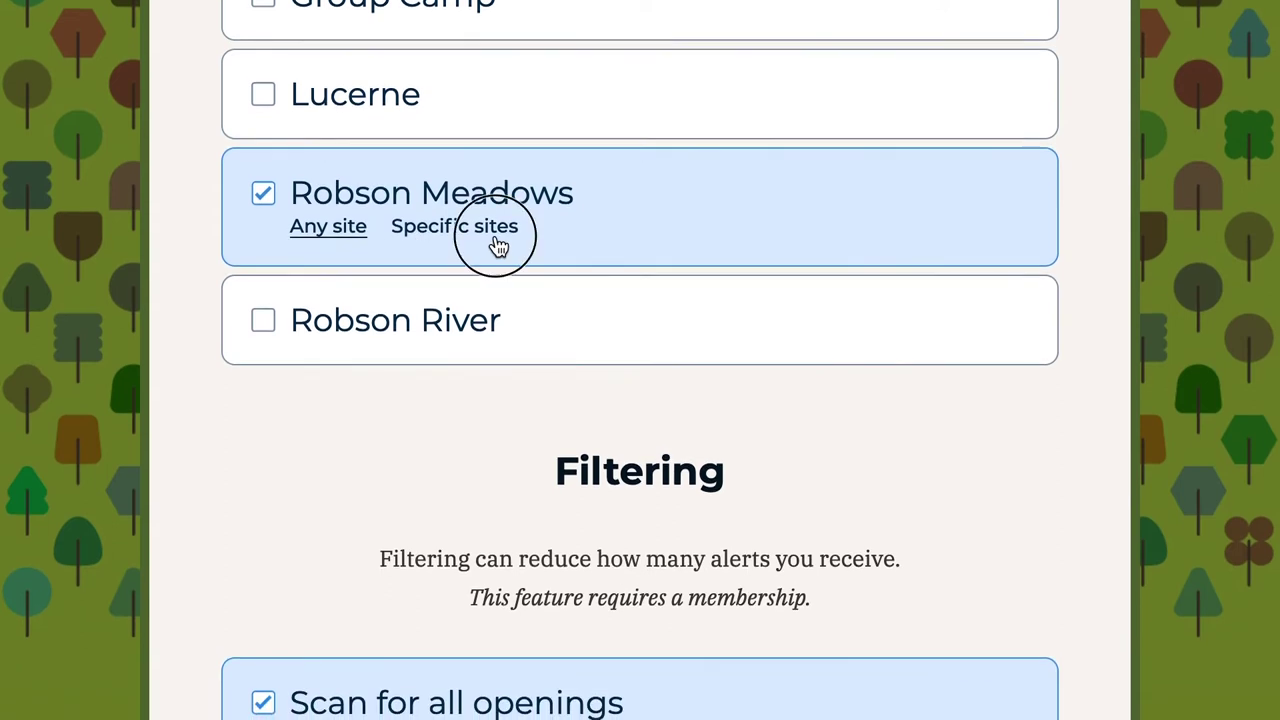
click(942, 314)
click(937, 378)
click(749, 375)
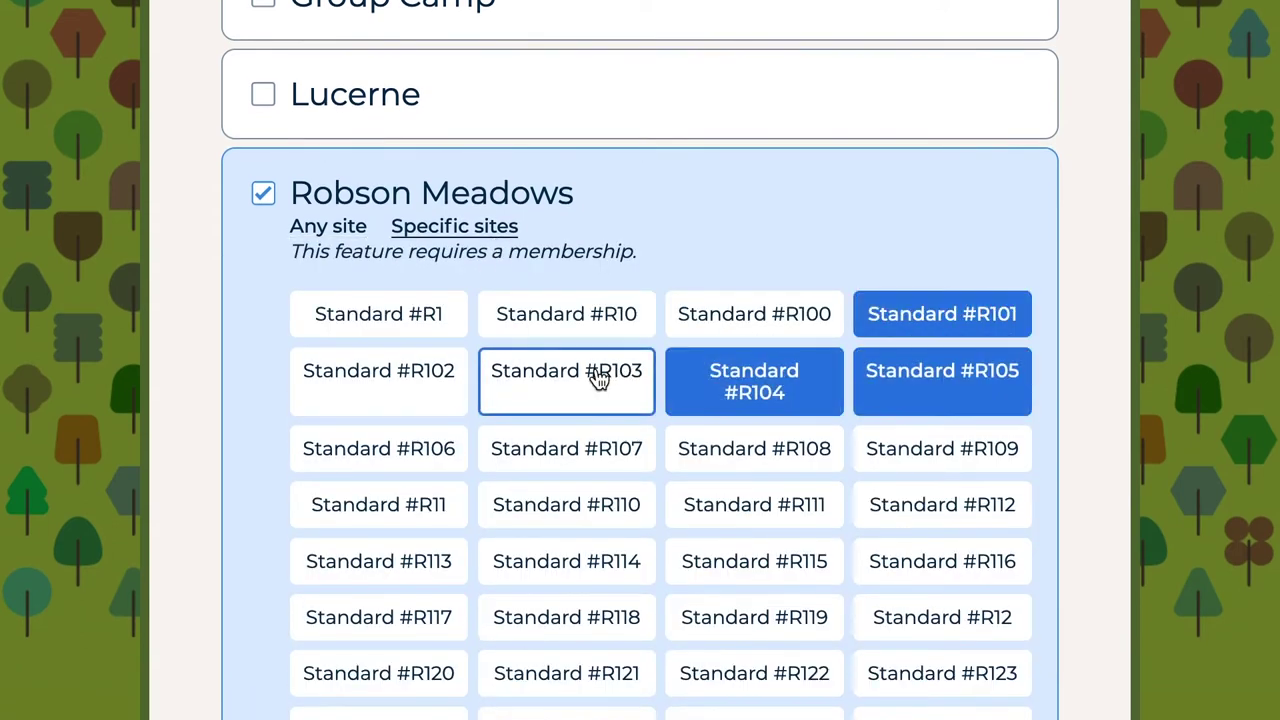
click(603, 374)
click(355, 396)
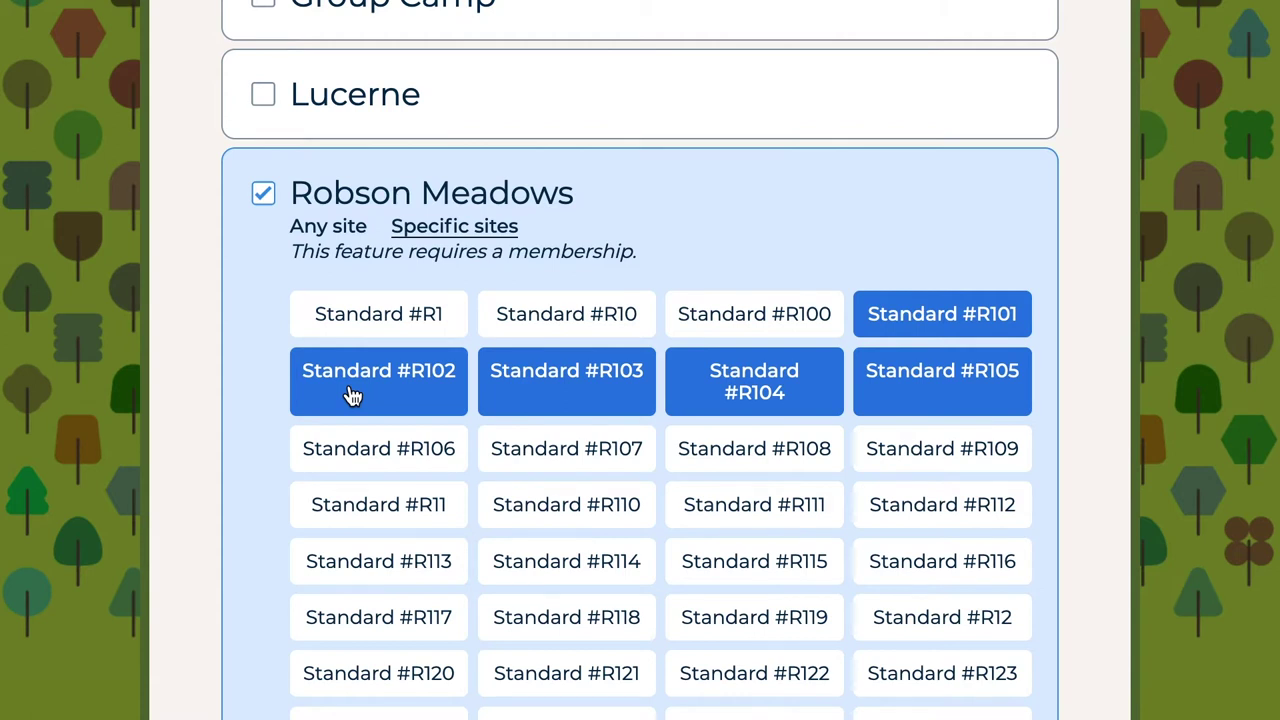
click(343, 232)
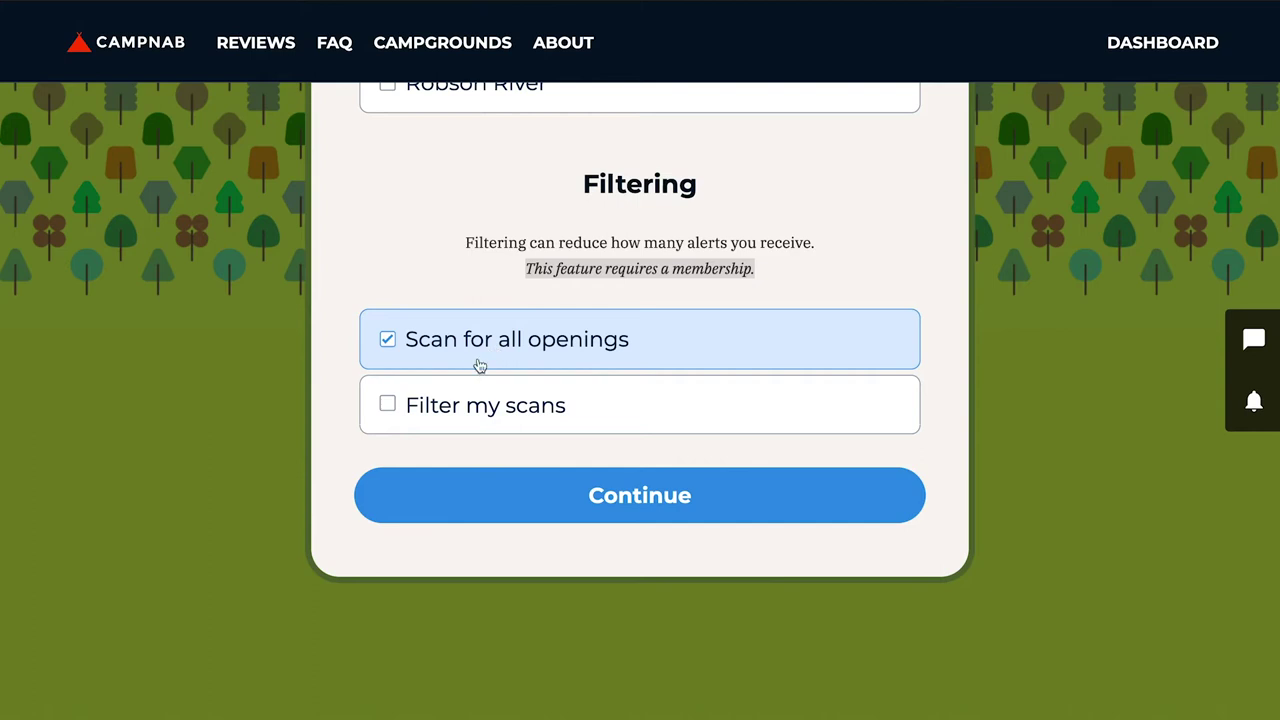
Step: Enable scan filtering and restrict camping equipment to Sm trailer up to 18ft
click(452, 408)
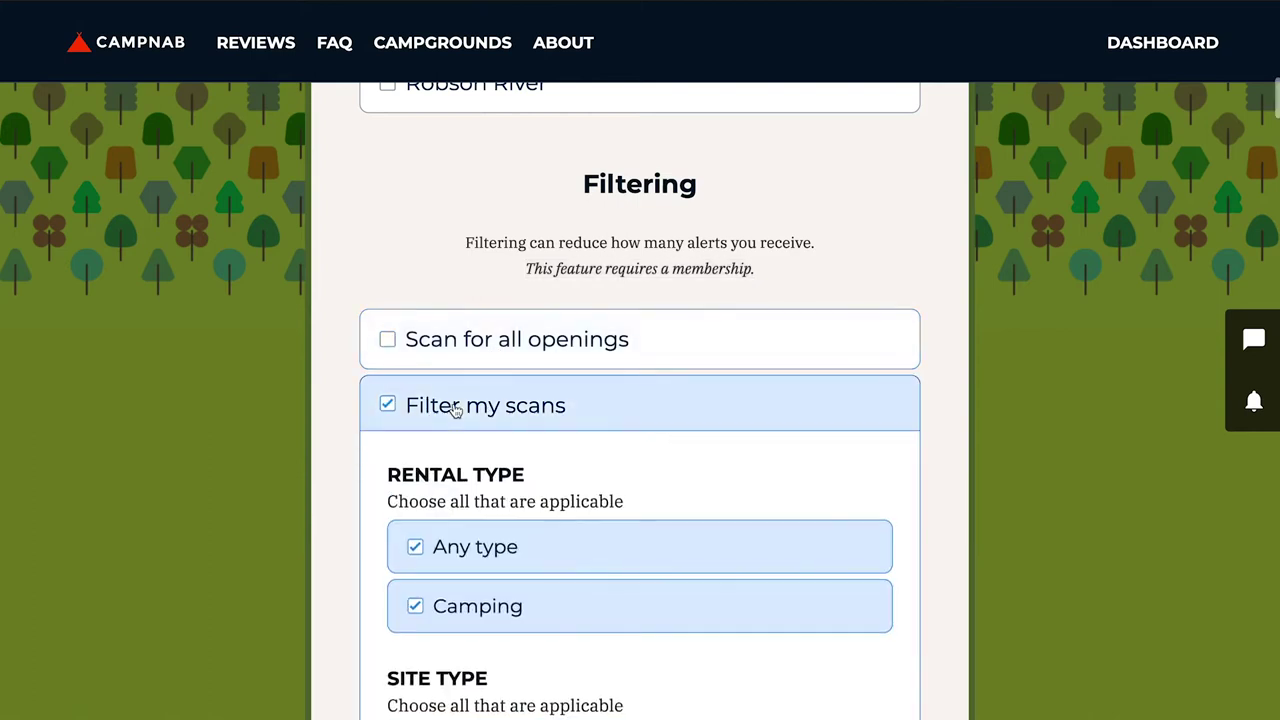
scroll(455, 409, down, 2)
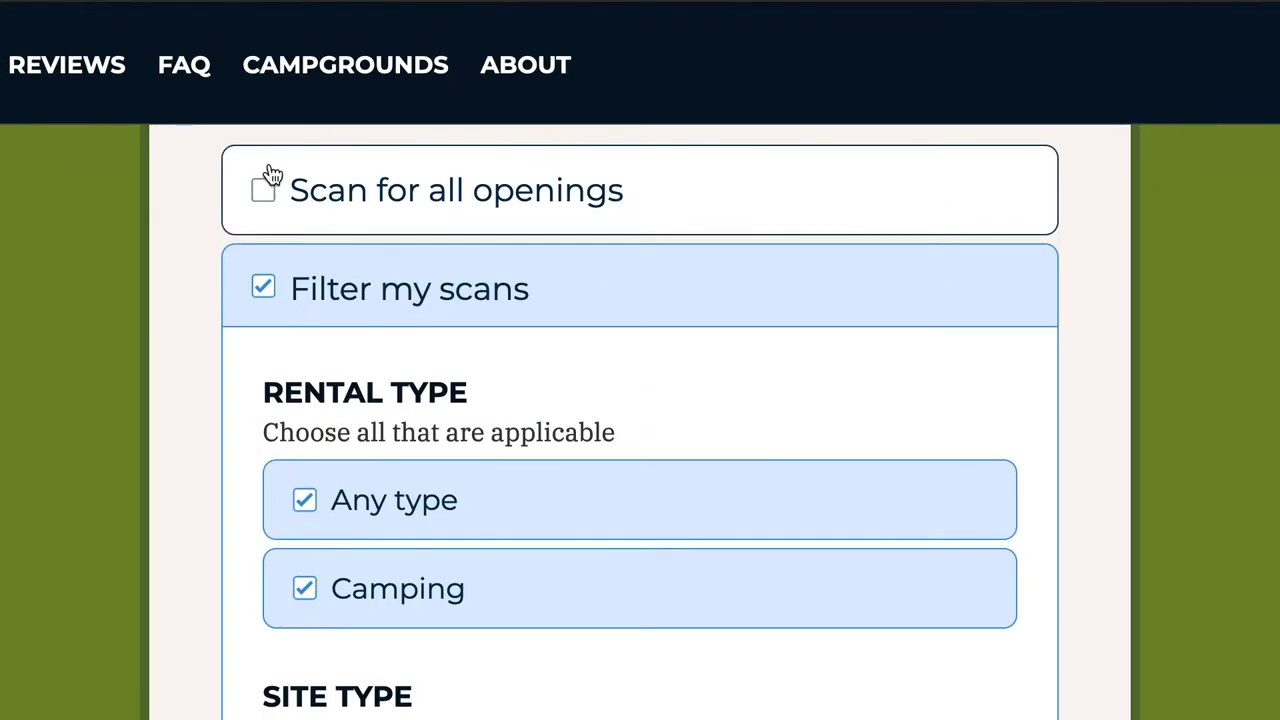
click(387, 126)
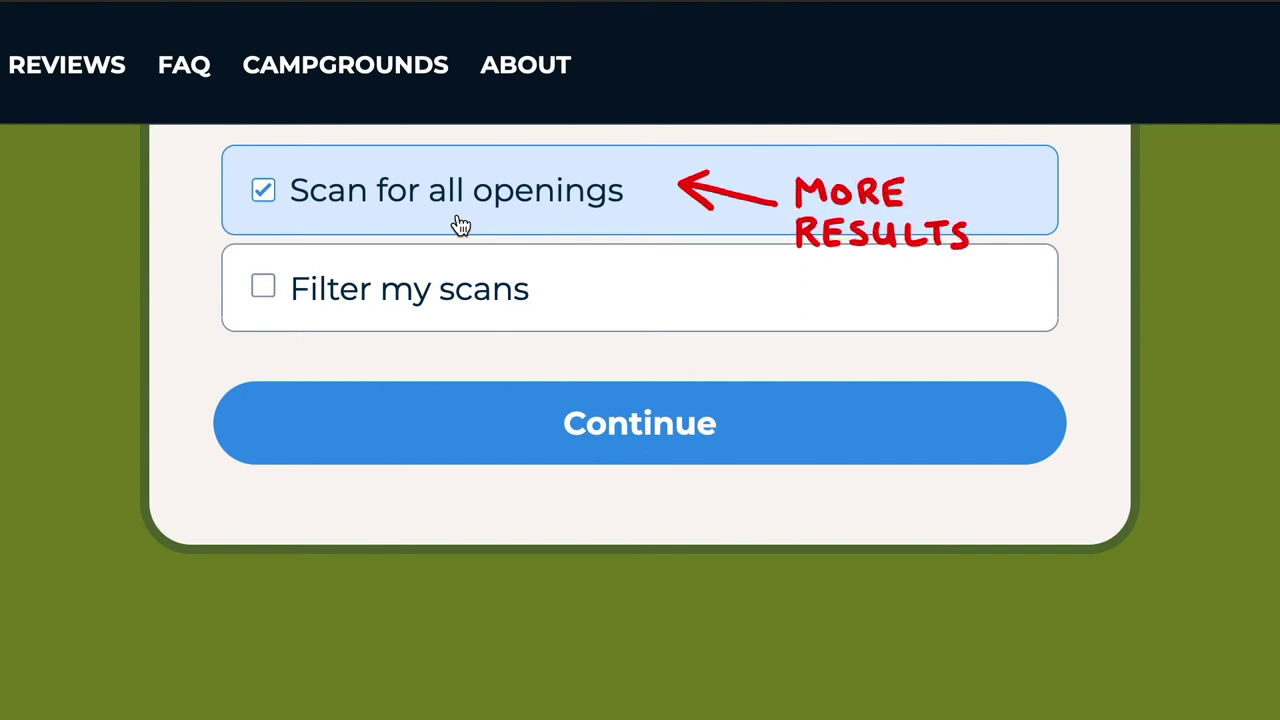
click(265, 289)
scroll(490, 370, down, 5)
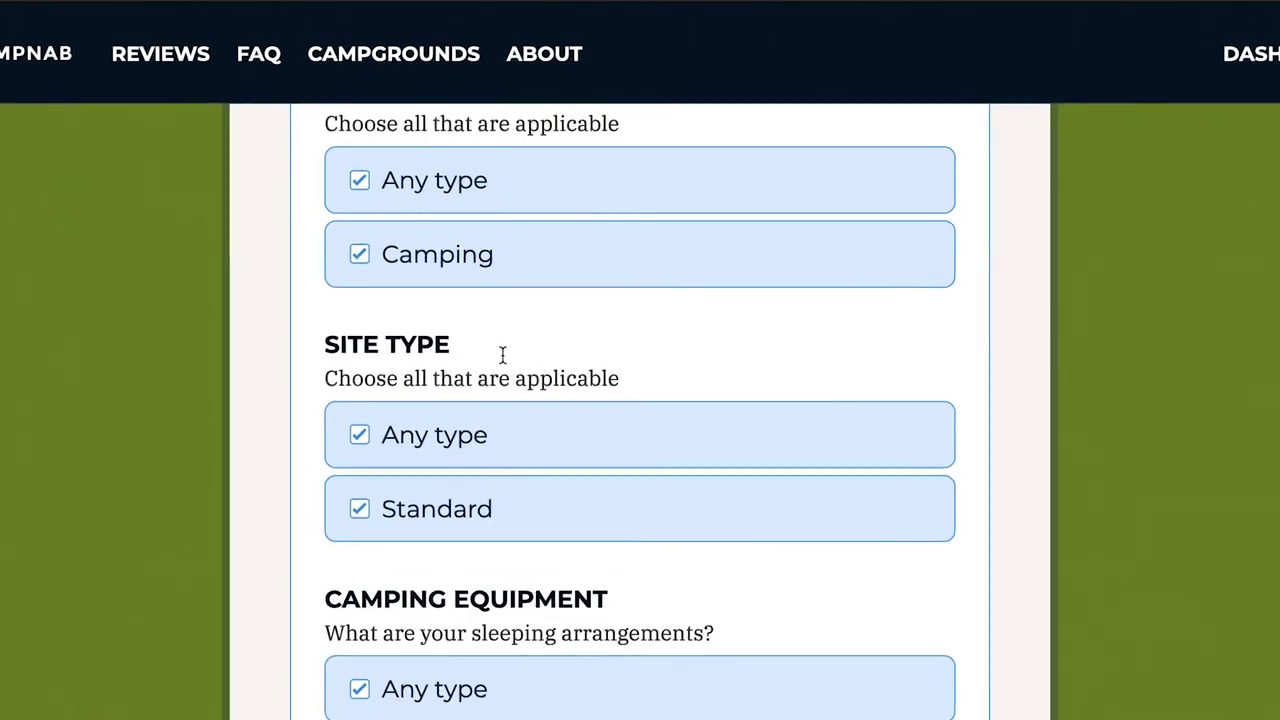
scroll(646, 415, down, 3)
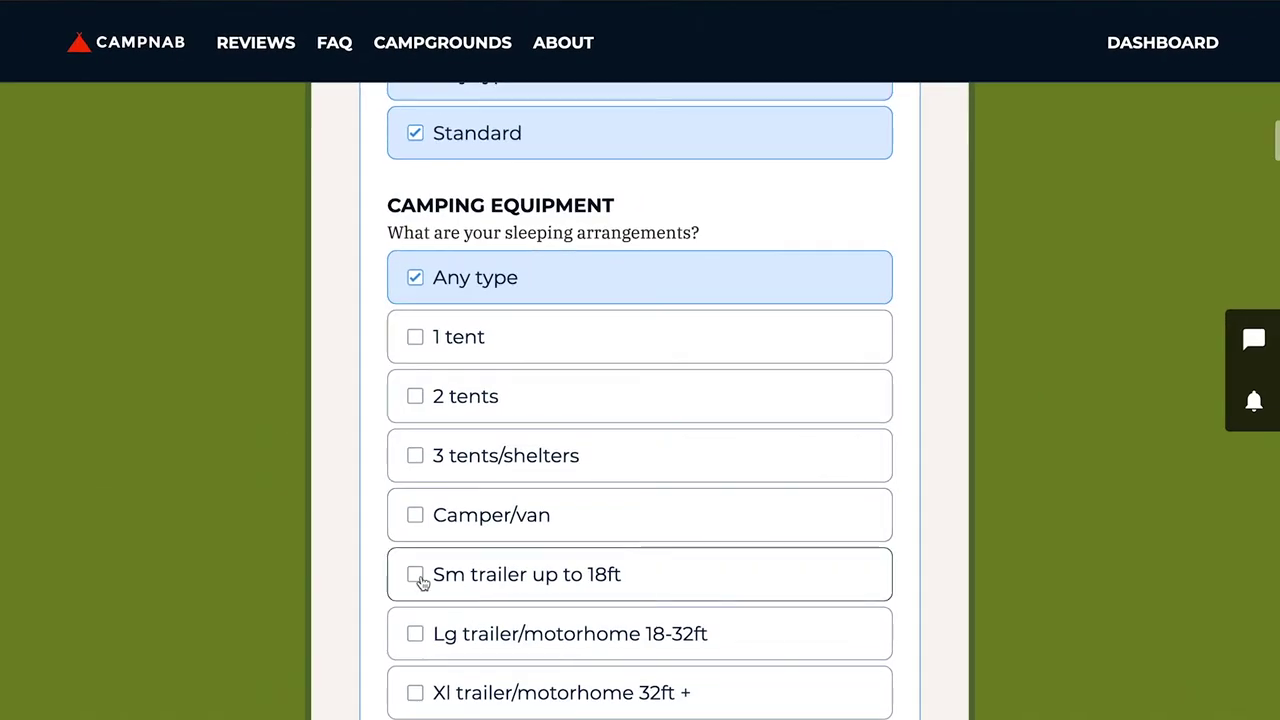
click(416, 577)
scroll(420, 580, down, 3)
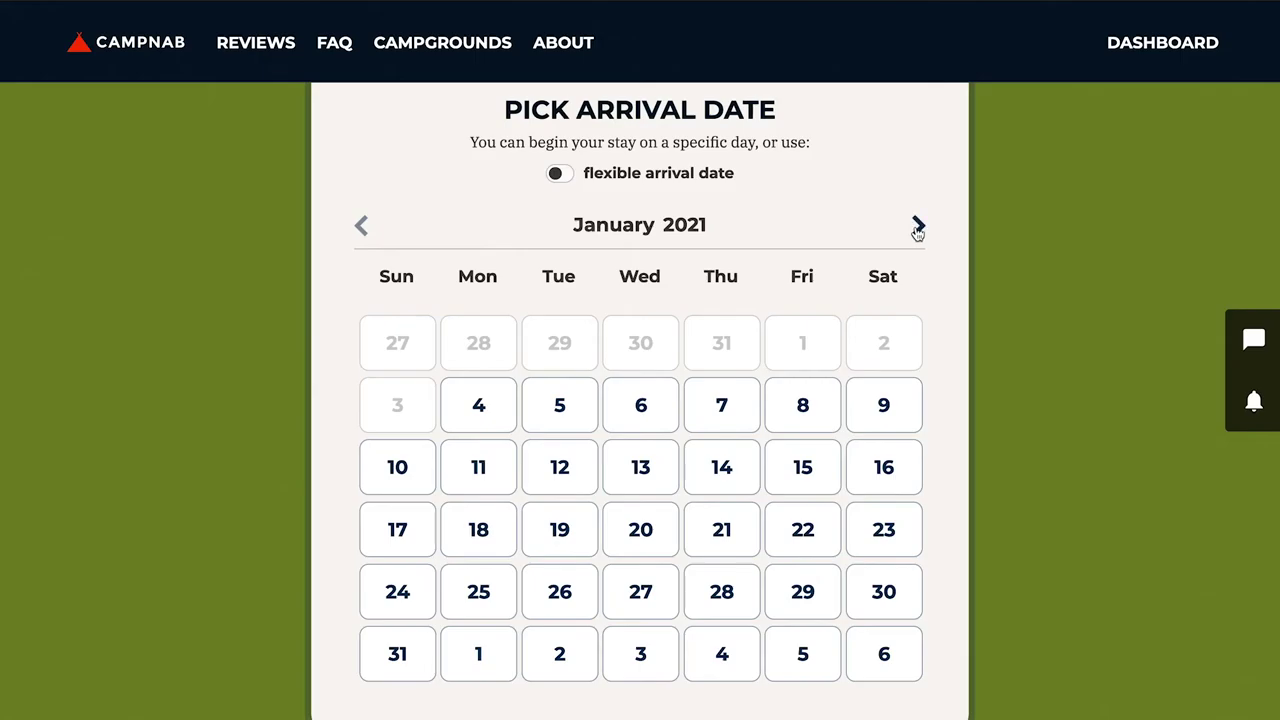
Step: Pick July 15, 2021 as the arrival date and make the arrival flexible
click(917, 227)
click(917, 227)
click(917, 227)
click(917, 227)
click(917, 227)
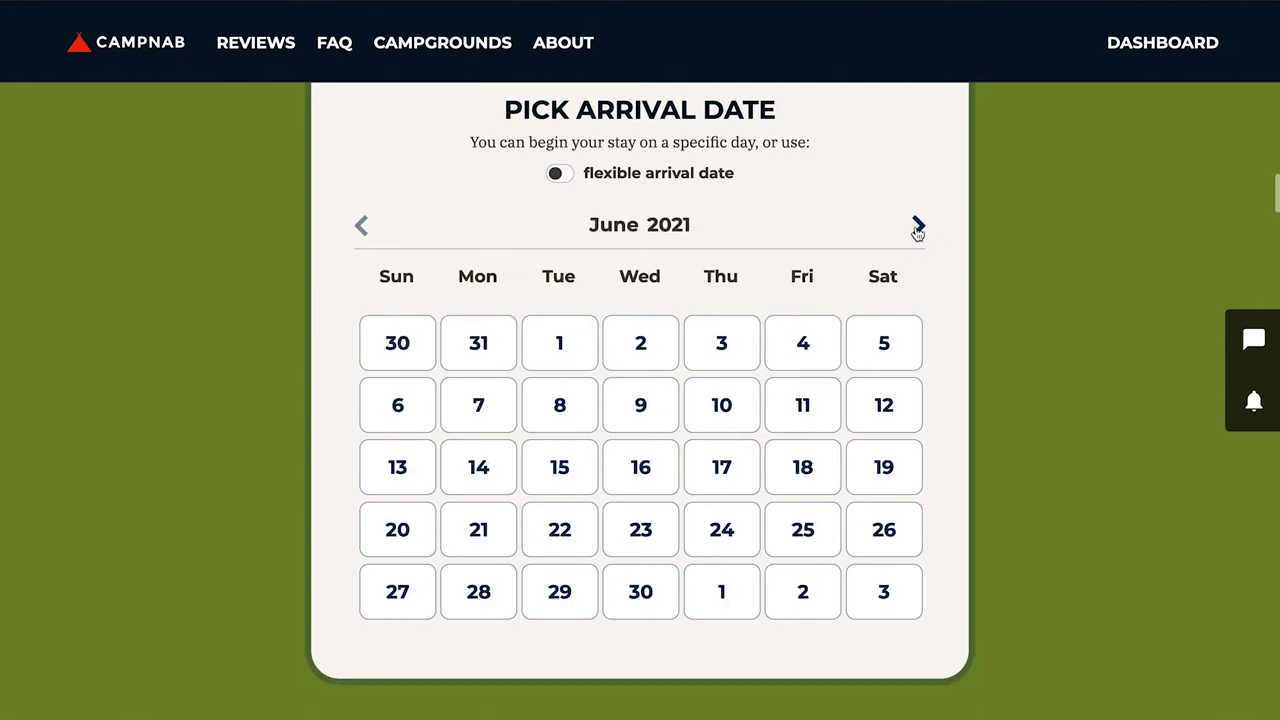
click(917, 228)
click(743, 467)
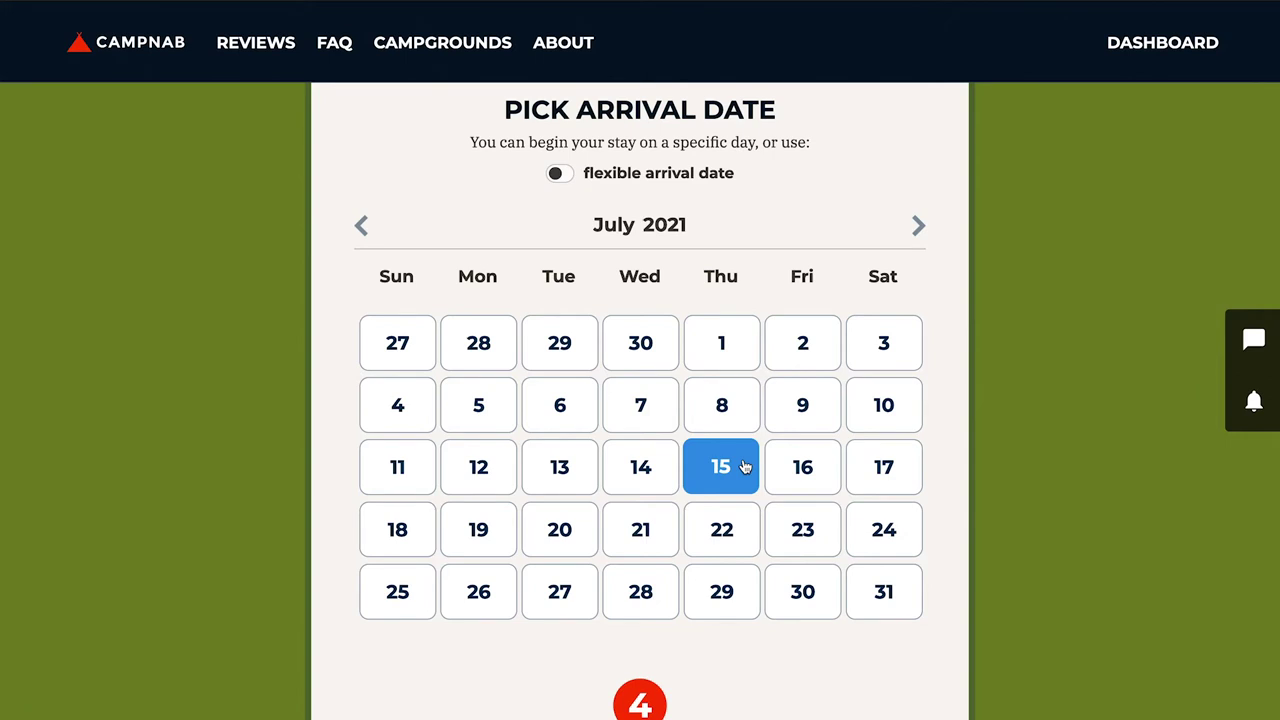
scroll(722, 426, down, 1)
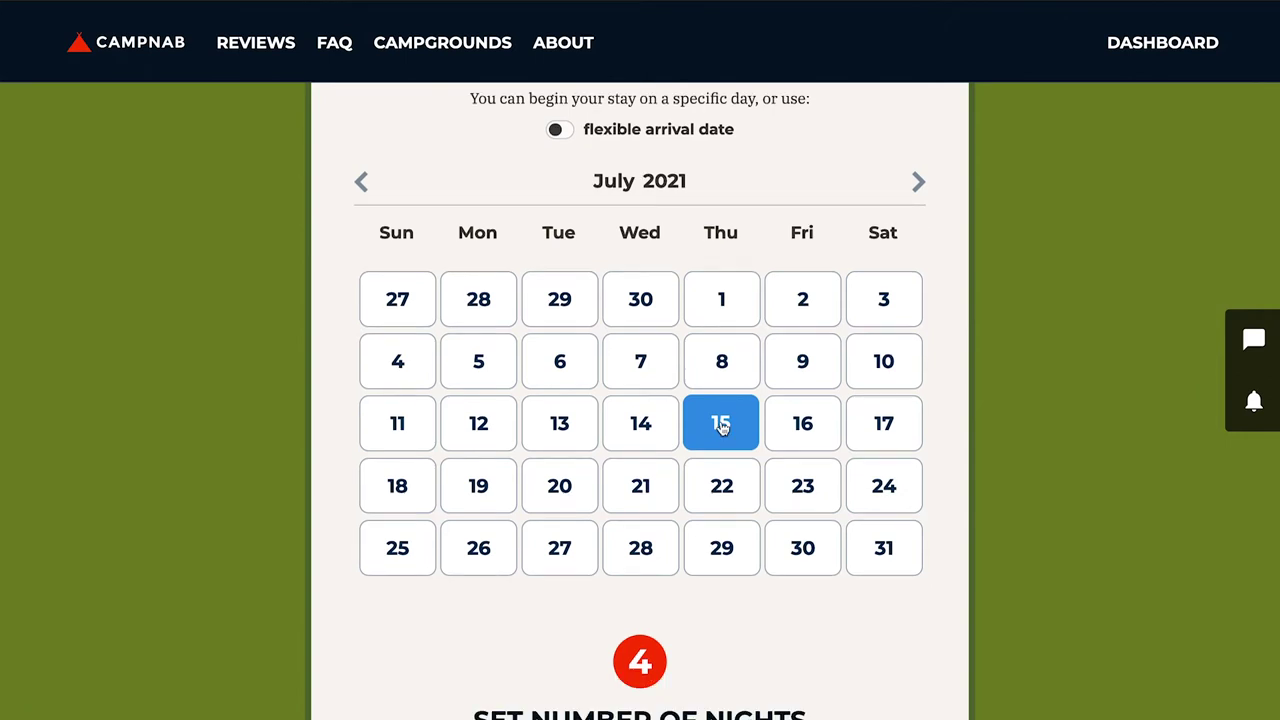
click(556, 129)
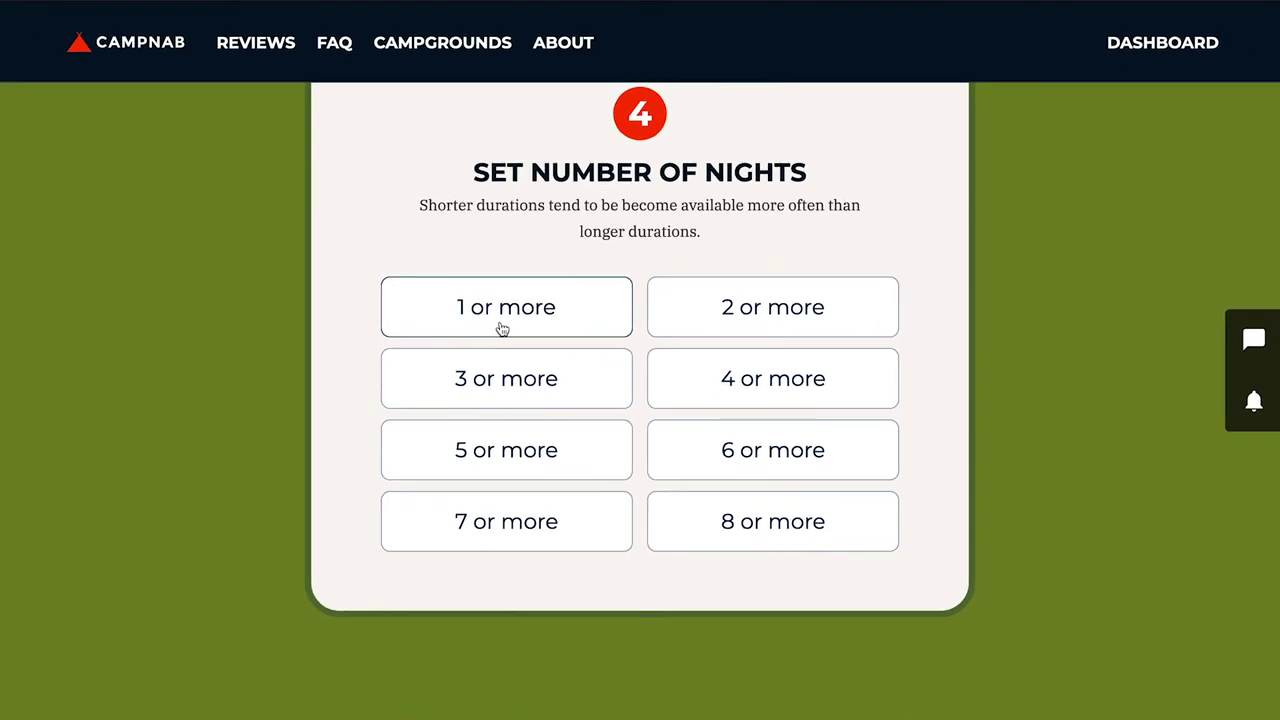
Step: Choose '1 or more' under Set Number of Nights
click(502, 329)
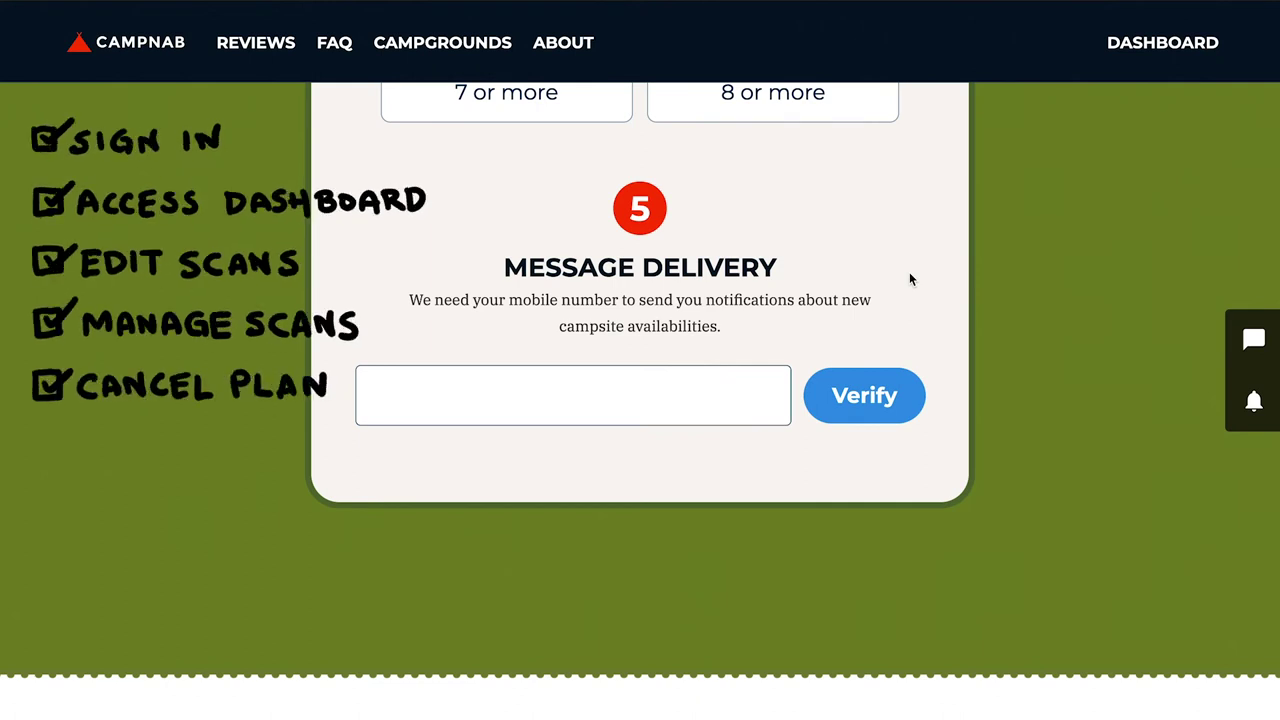
Step: Enter the mobile number, request a verification text, and submit the texted access code
click(652, 401)
text(6040000)
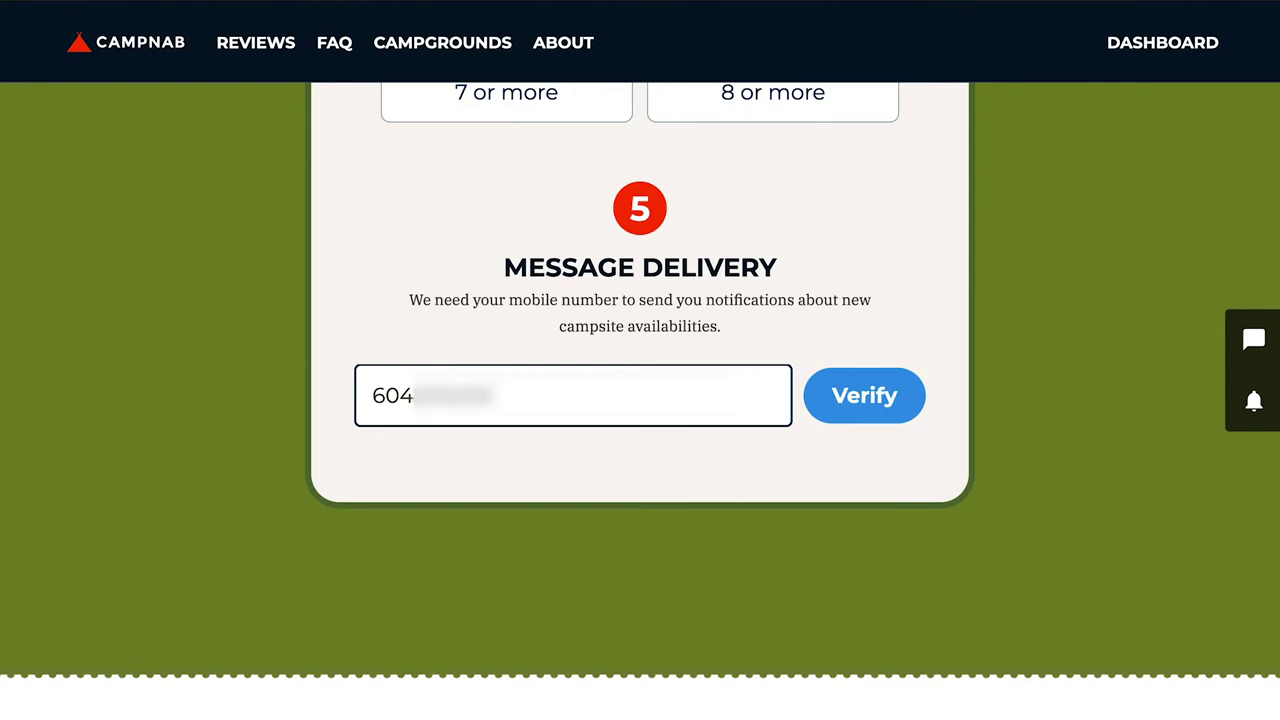
click(862, 400)
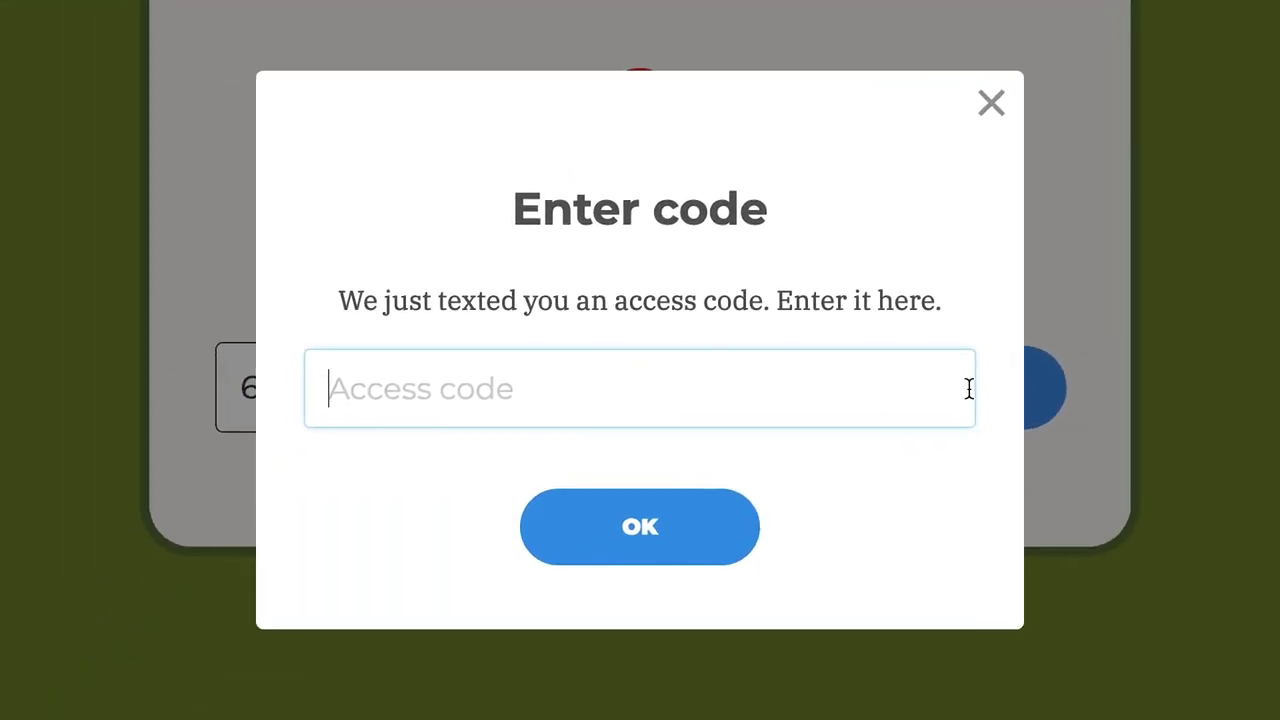
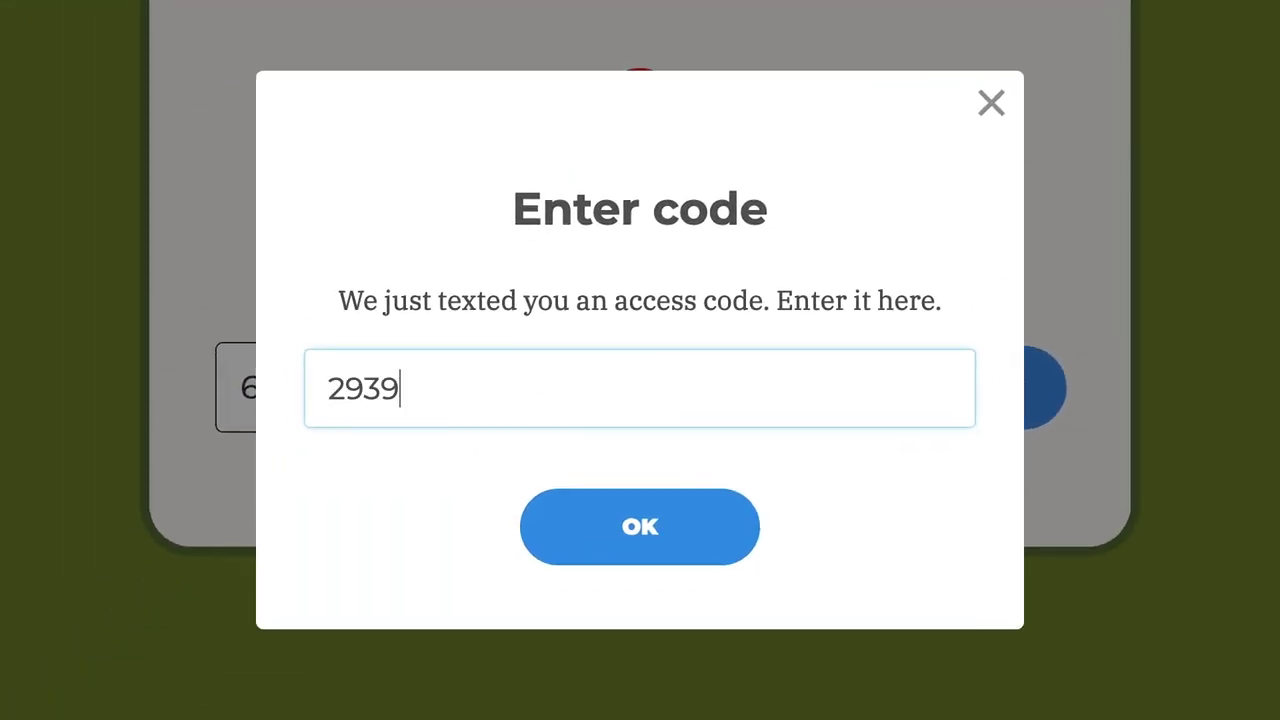
click(750, 530)
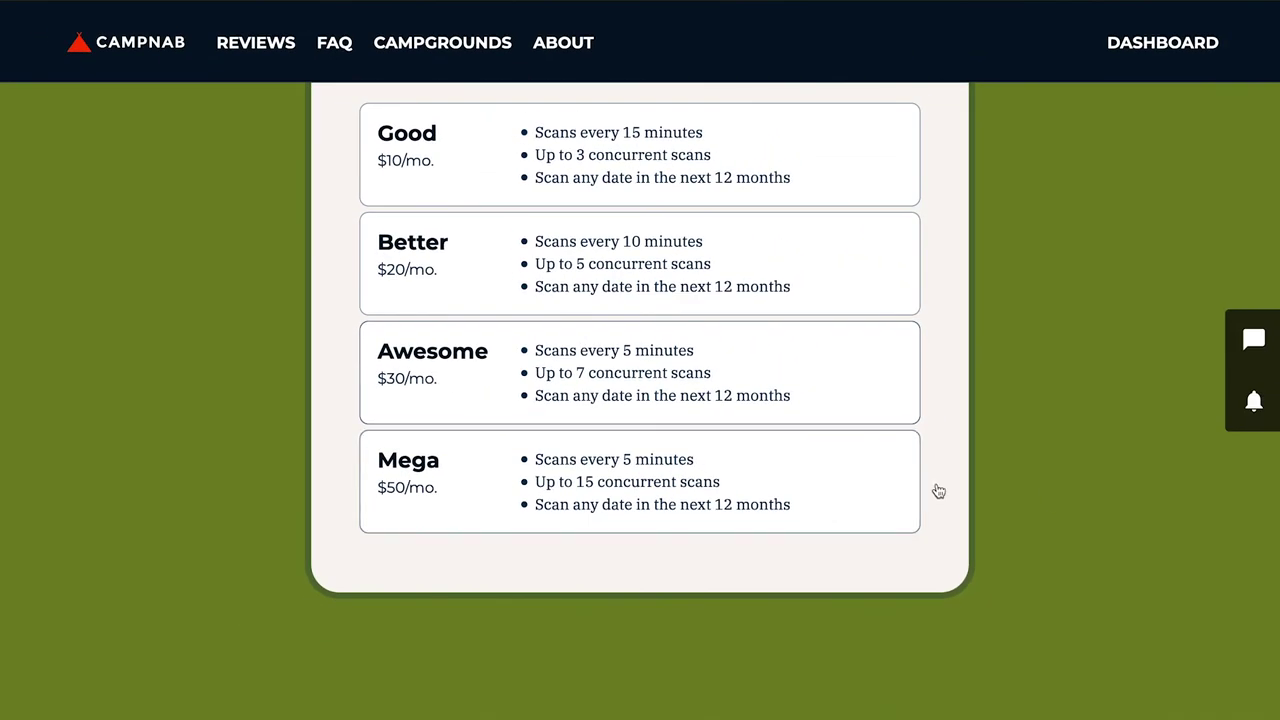
Step: Compare the pricing cards, select the Good $10/mo plan, and scroll to its payment form
scroll(1050, 495, down, 2)
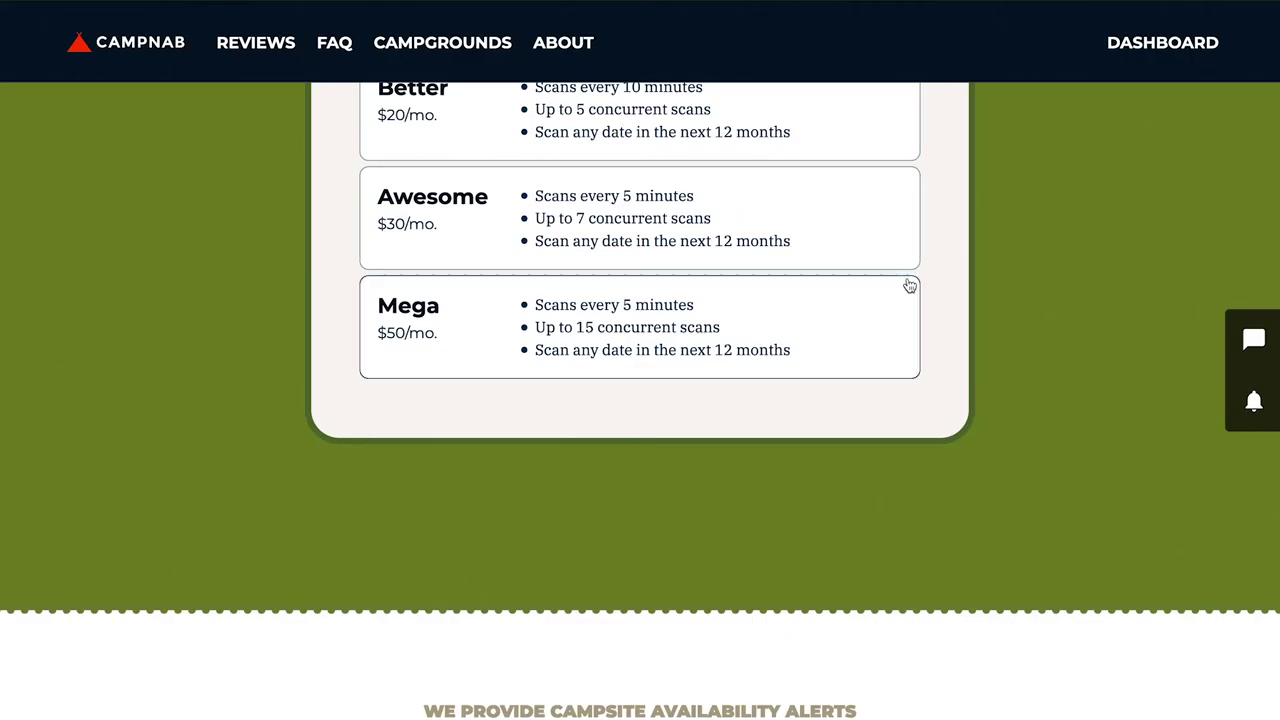
scroll(1032, 330, up, 3)
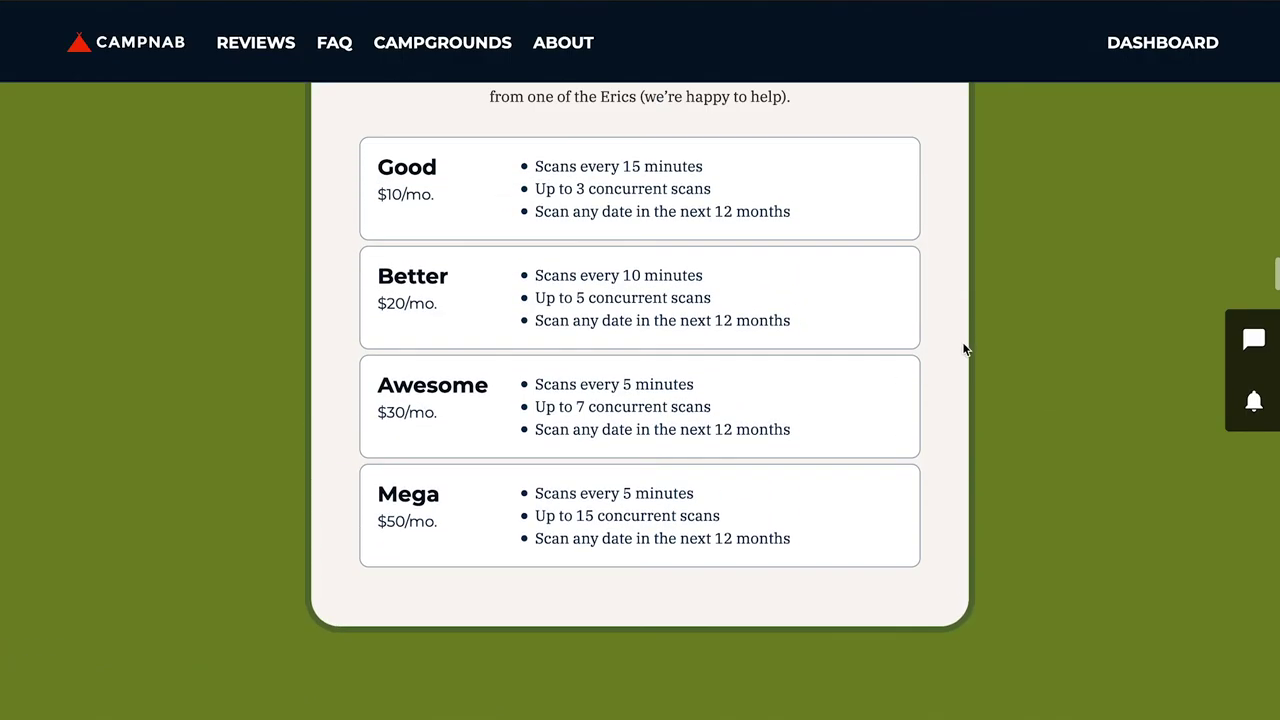
scroll(930, 310, up, 1)
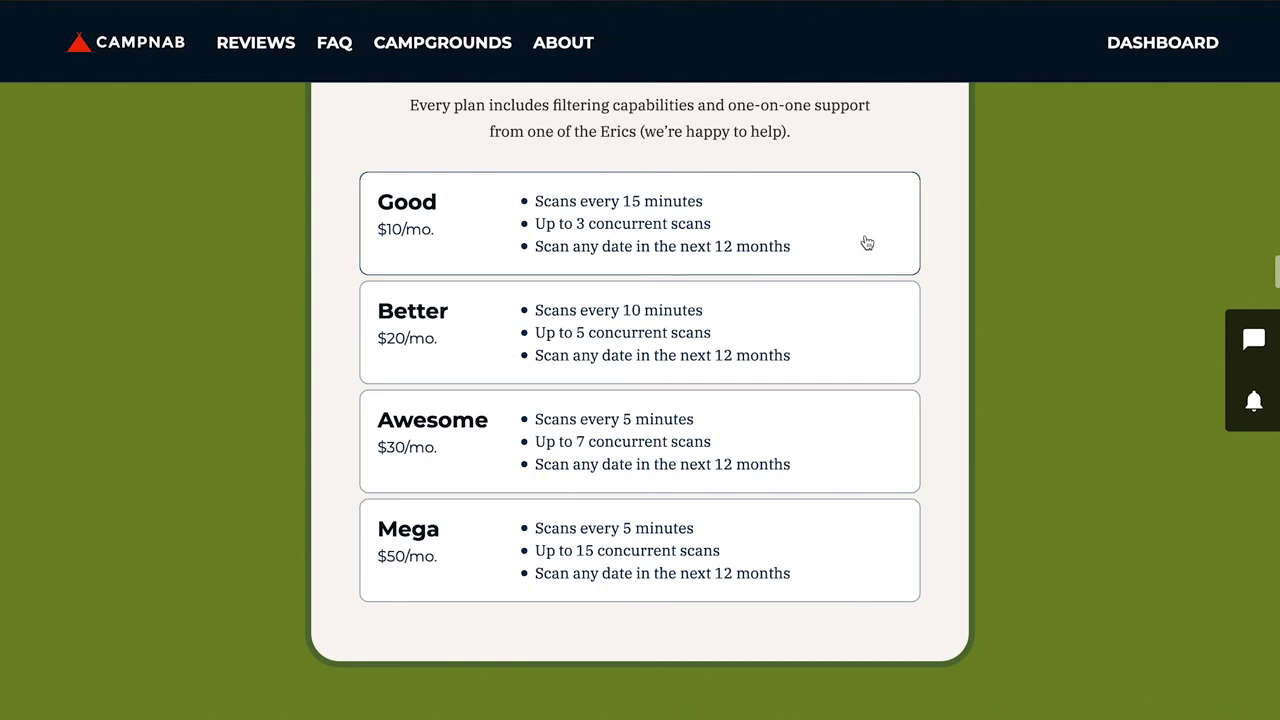
scroll(1013, 343, down, 1)
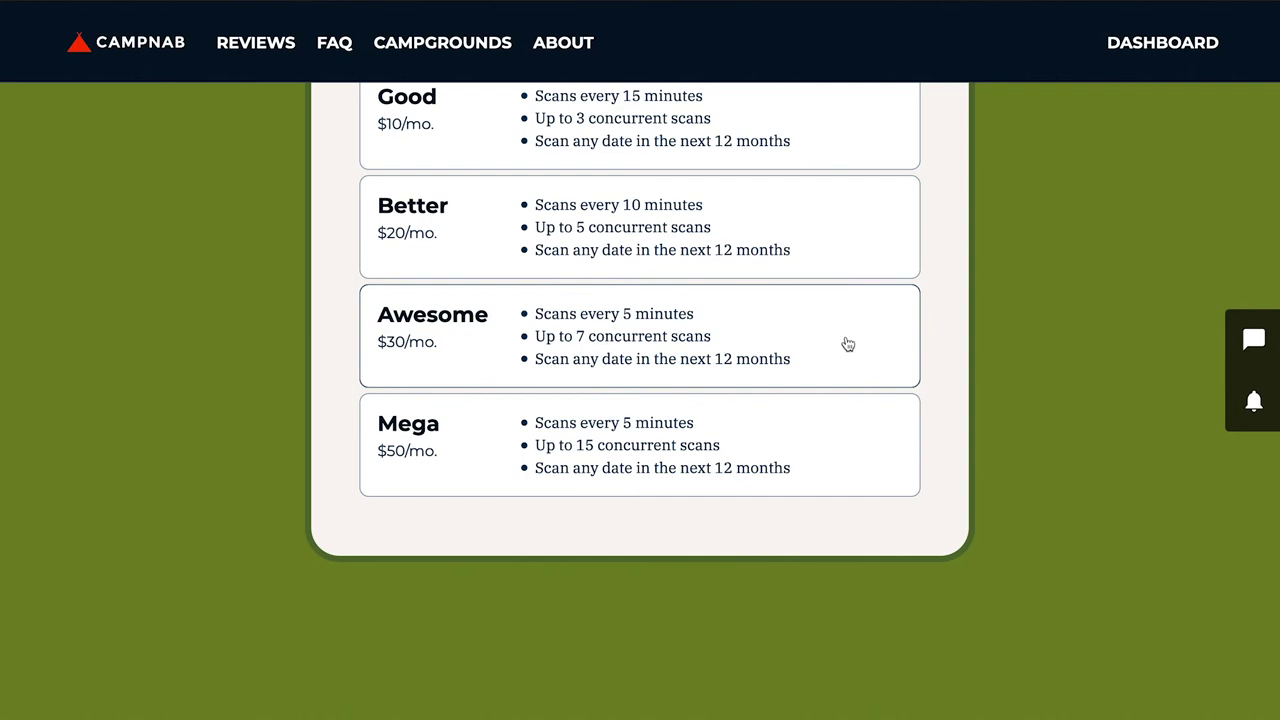
scroll(720, 214, up, 1)
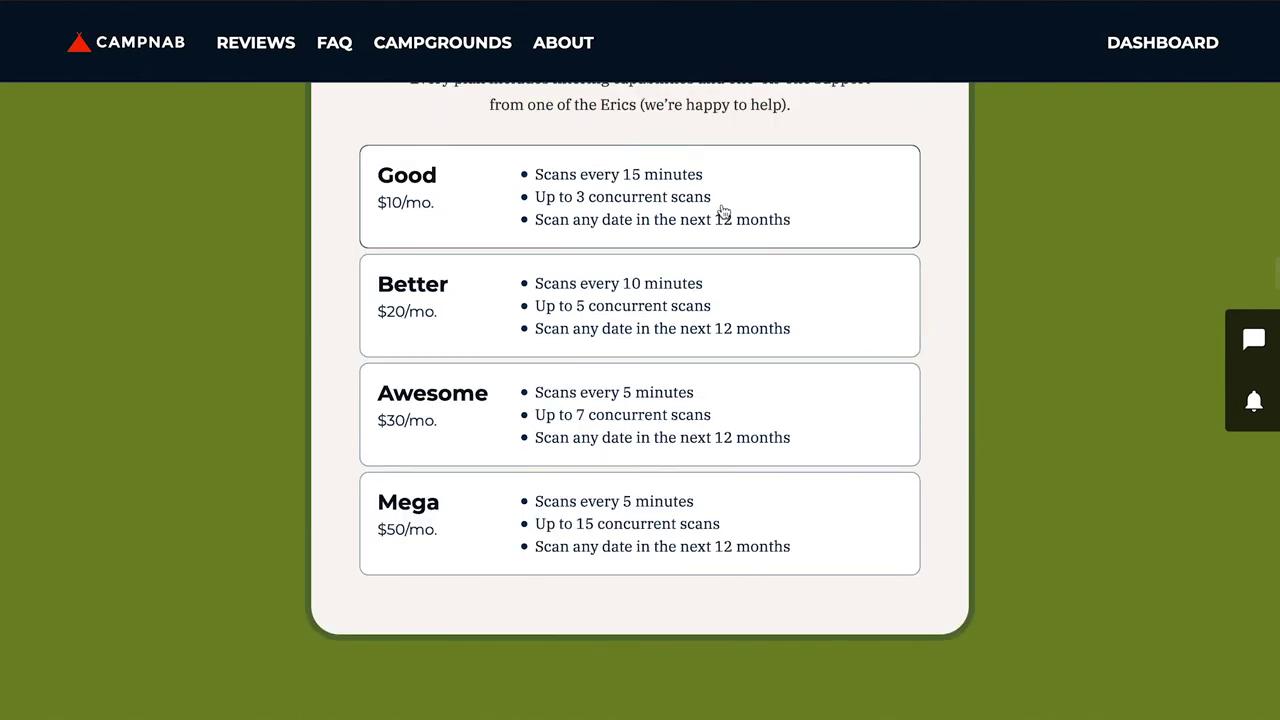
click(723, 210)
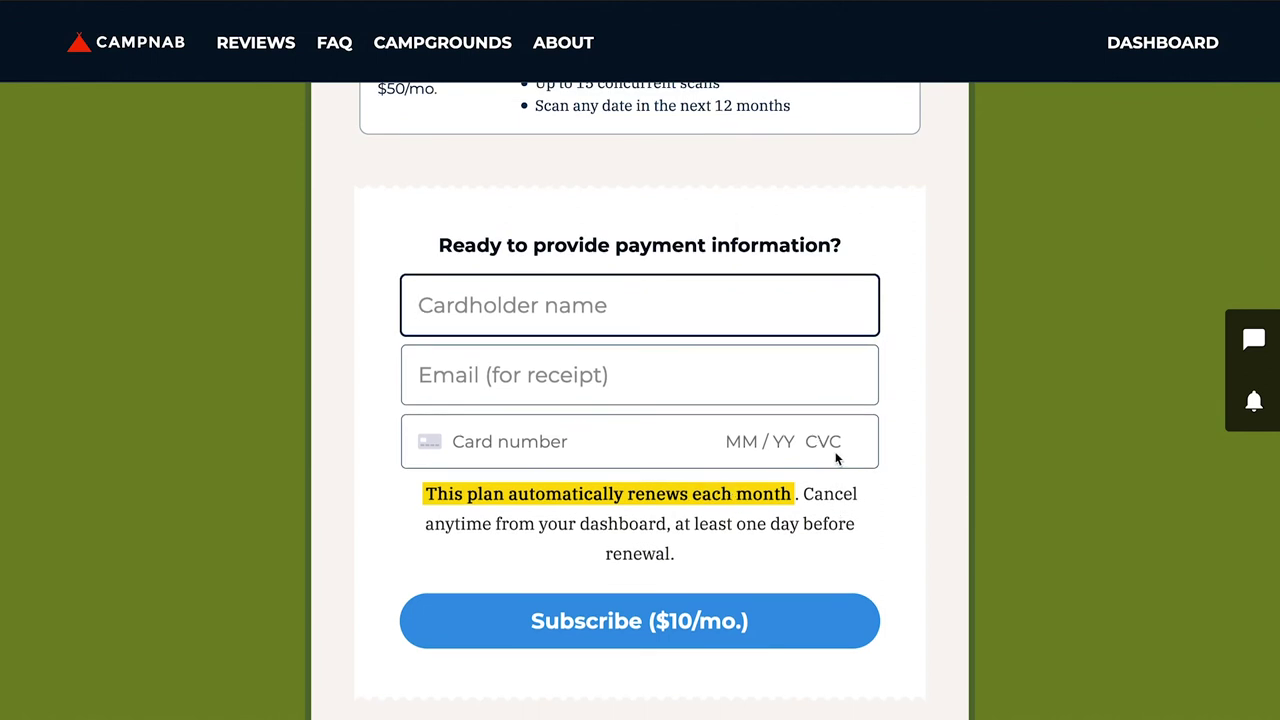
scroll(922, 438, down, 1)
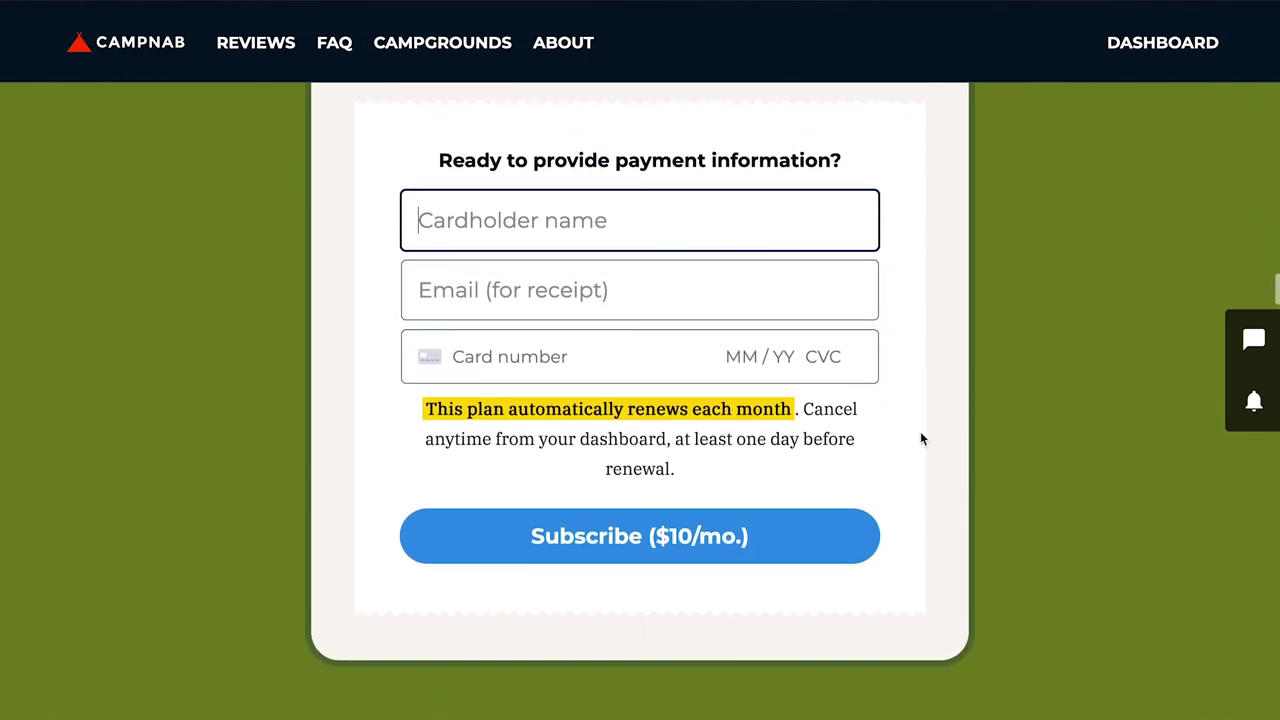